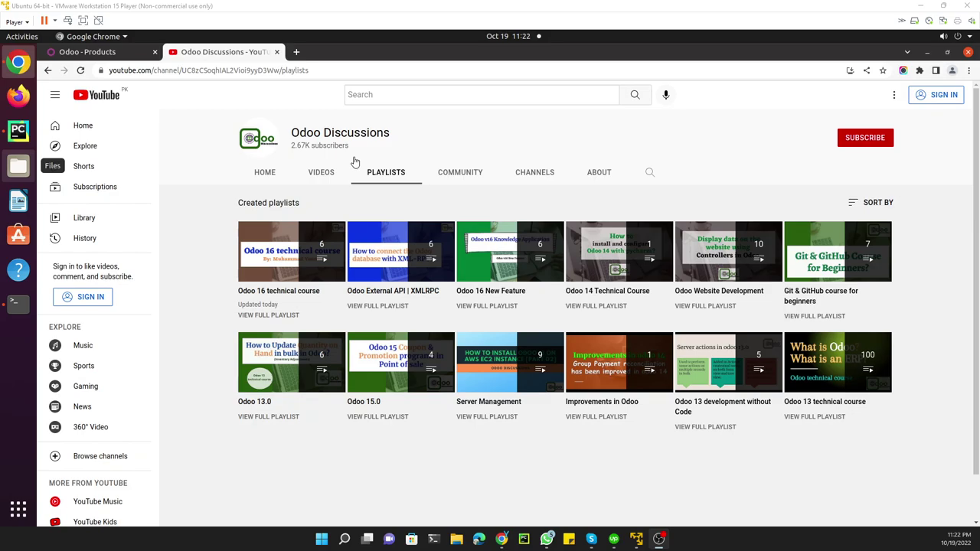
# Step: Open the Computer product, highlight its Processor value, then go back to Products
pyautogui.click(113, 53)
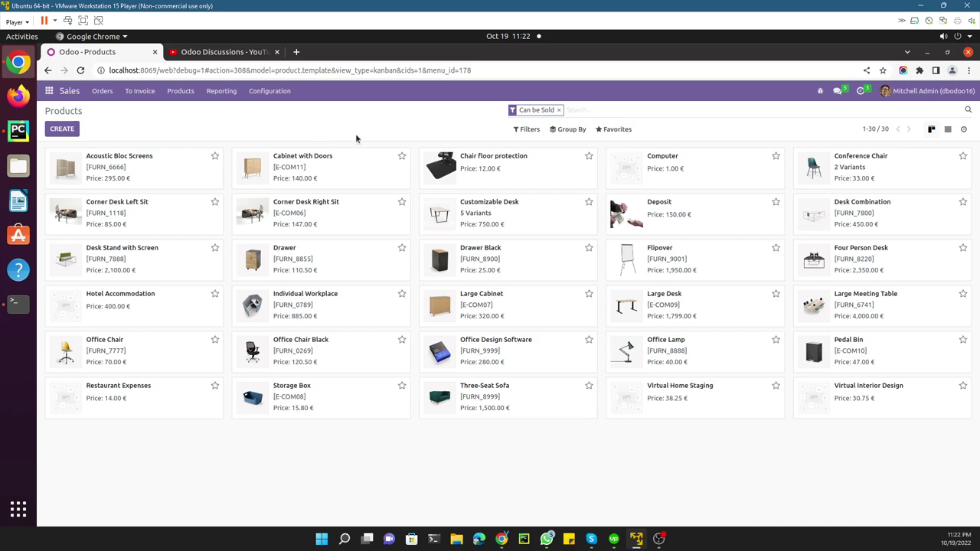
pyautogui.click(677, 176)
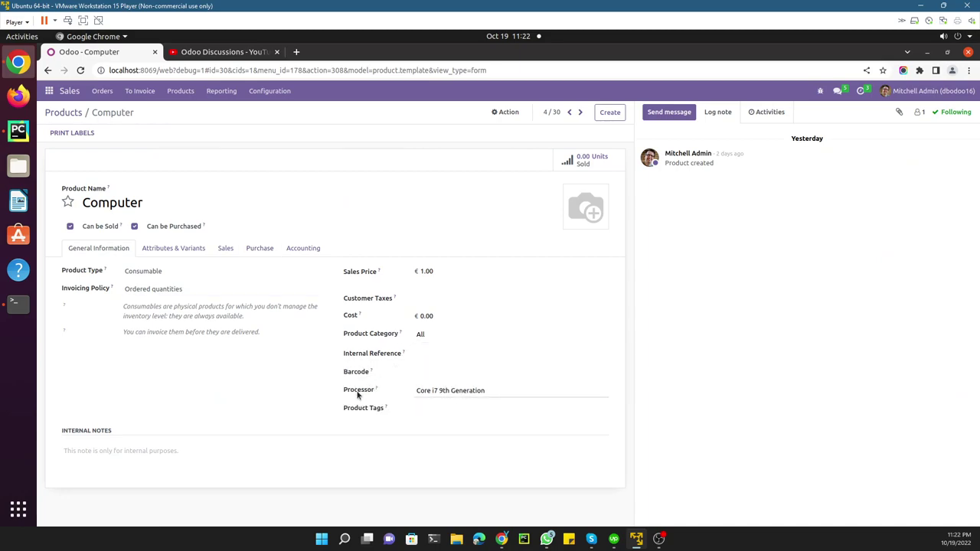
pyautogui.tripleClick(437, 391)
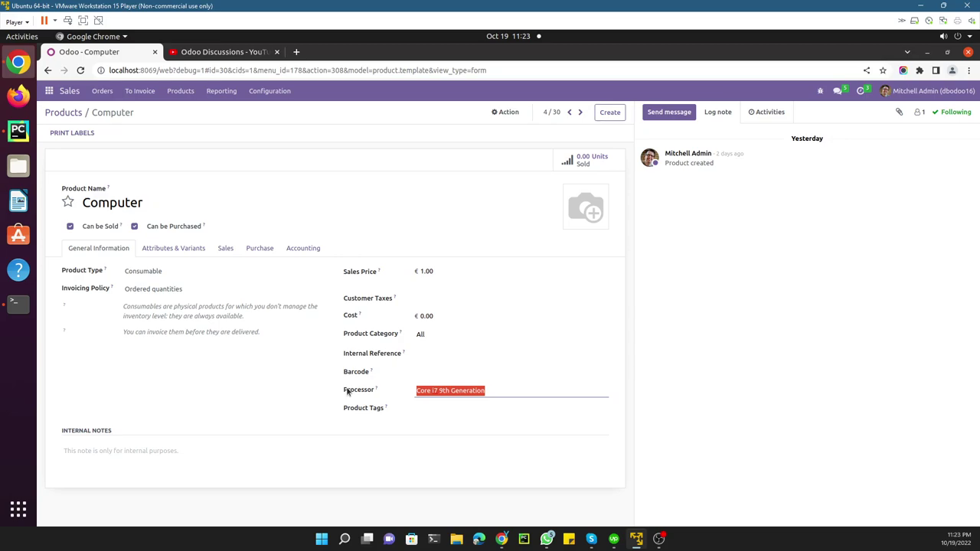
pyautogui.moveTo(378, 394)
pyautogui.click(70, 116)
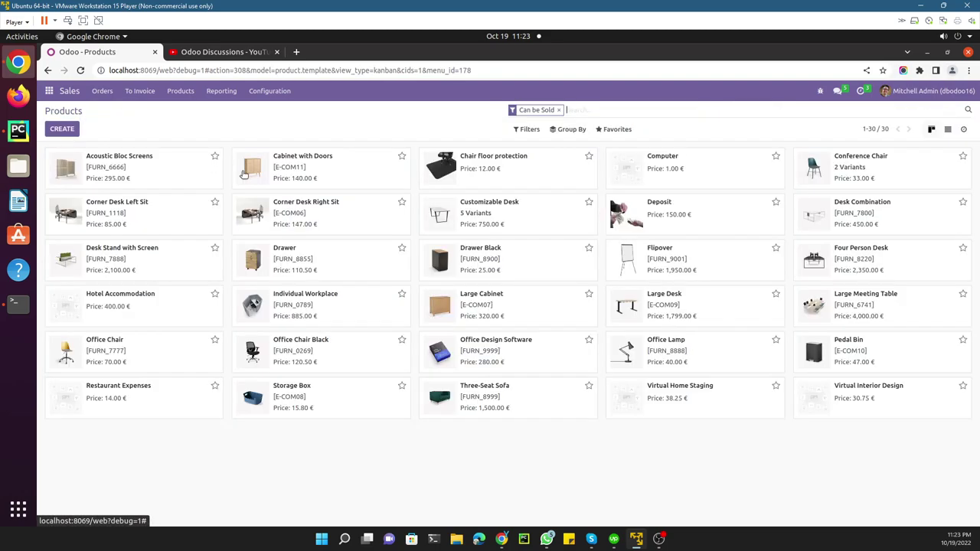
# Step: Switch Products to list view with reference, sales price and cost columns, then open debug tools
pyautogui.click(947, 132)
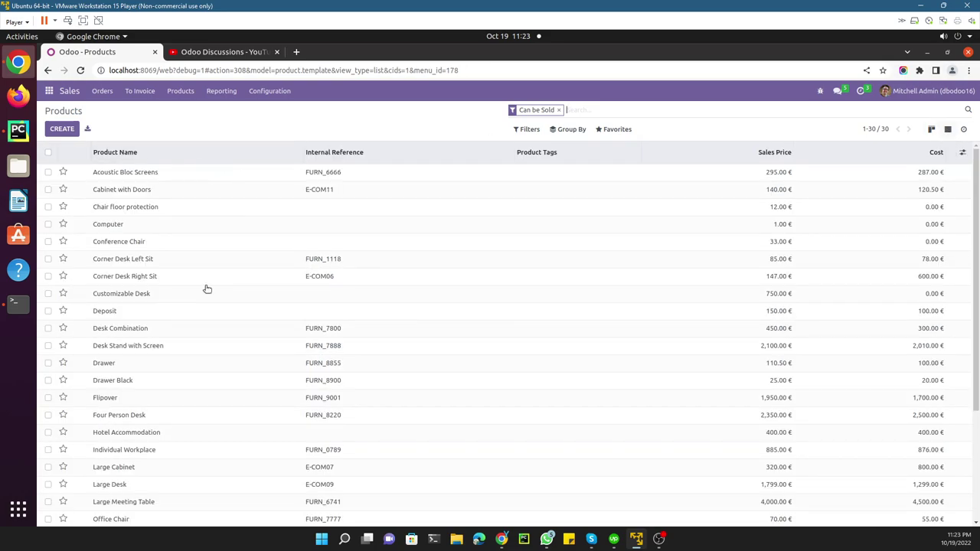
pyautogui.moveTo(373, 161)
pyautogui.click(820, 91)
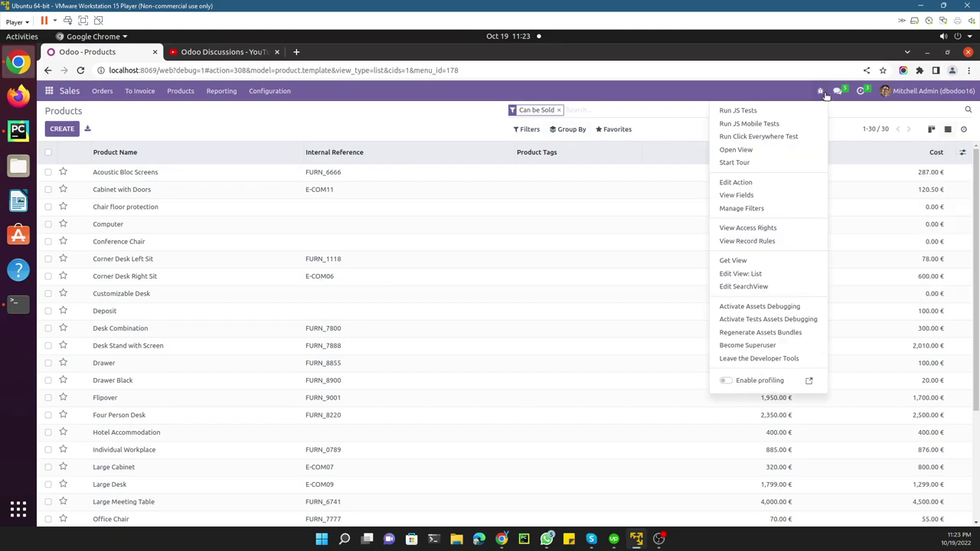
pyautogui.click(739, 274)
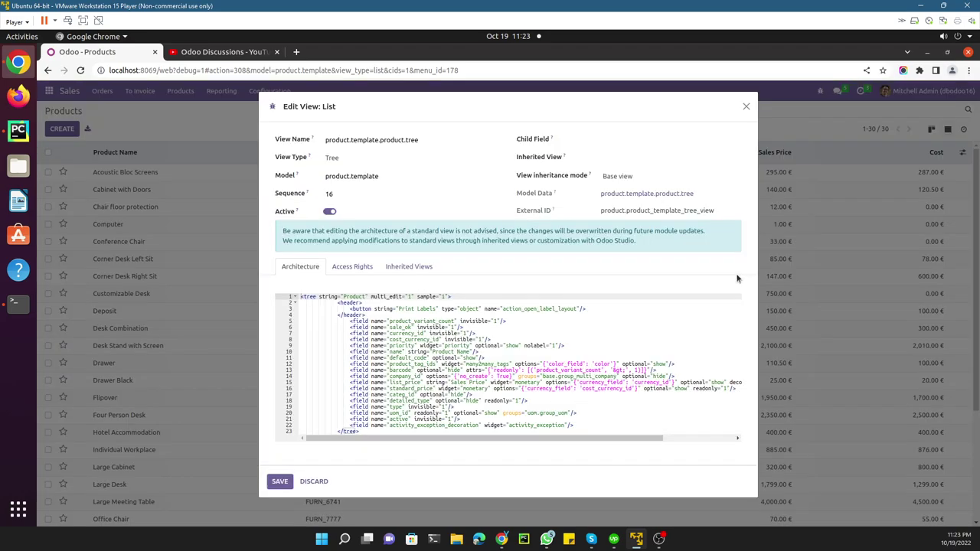
pyautogui.click(747, 109)
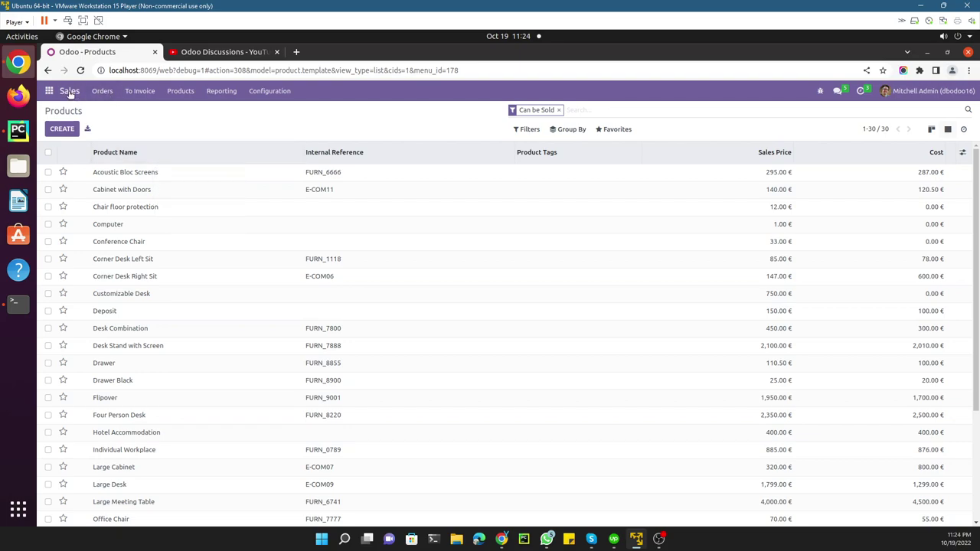
# Step: Go to Orders > Quotations to list the 7 quotations totalling 12,708.50
pyautogui.click(102, 91)
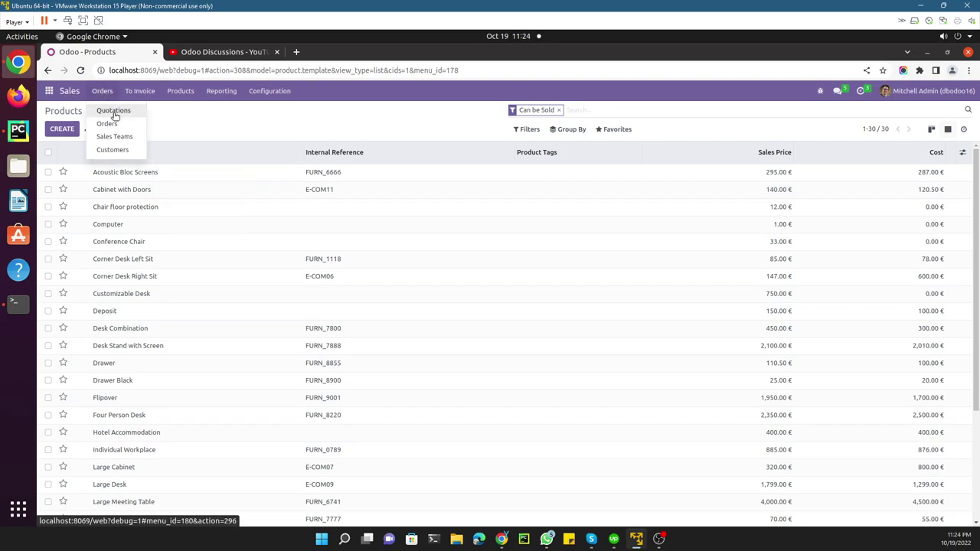
pyautogui.moveTo(142, 98)
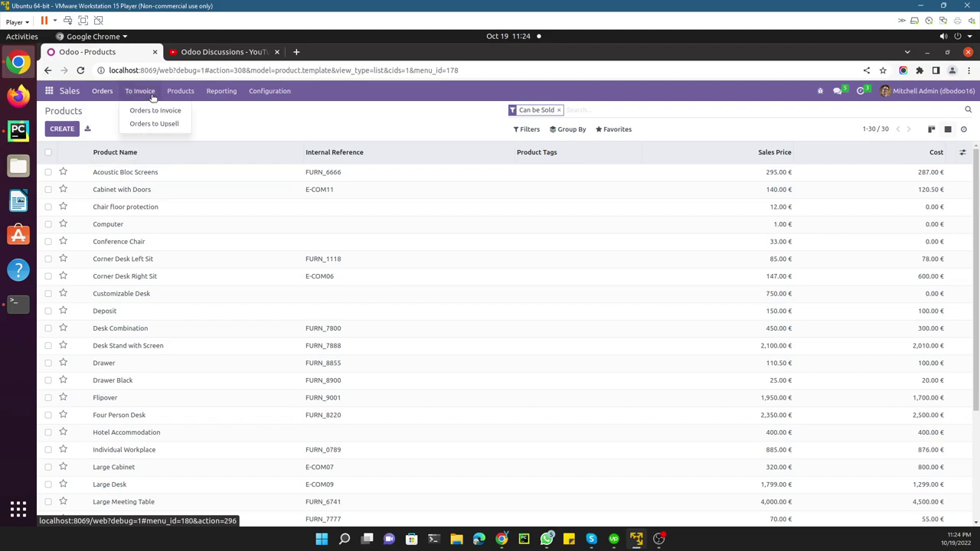
pyautogui.moveTo(103, 94)
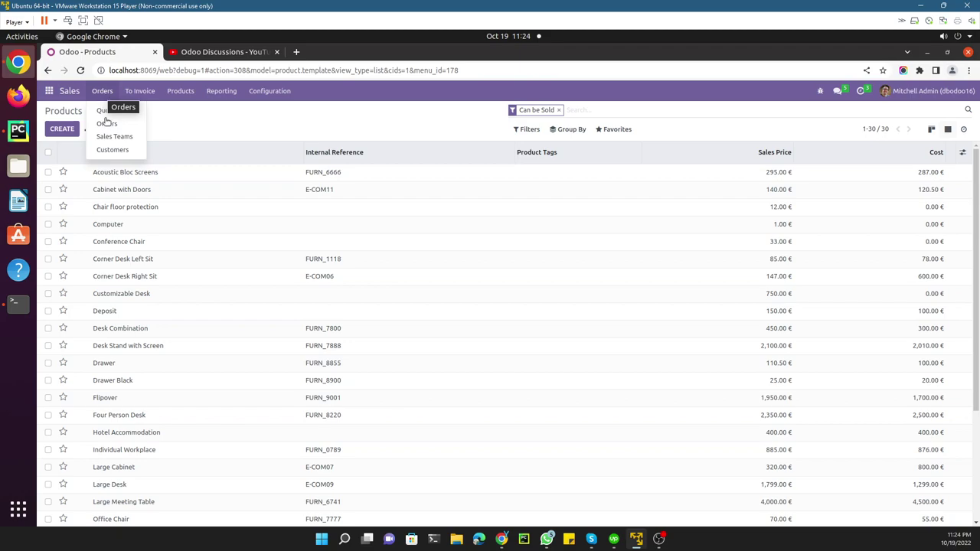
pyautogui.click(112, 110)
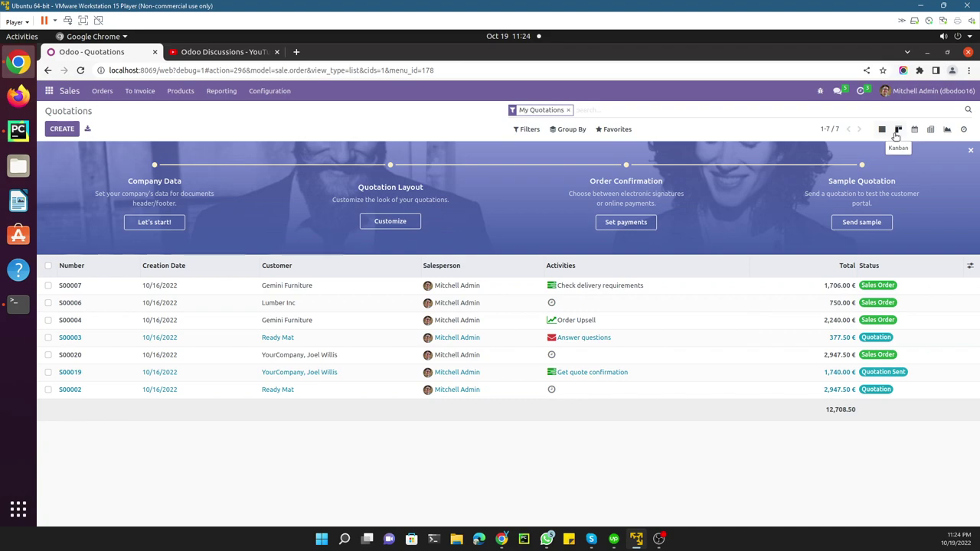
# Step: Preview quotations in Kanban, Calendar and Pivot views, then open Orders > Orders
pyautogui.click(897, 133)
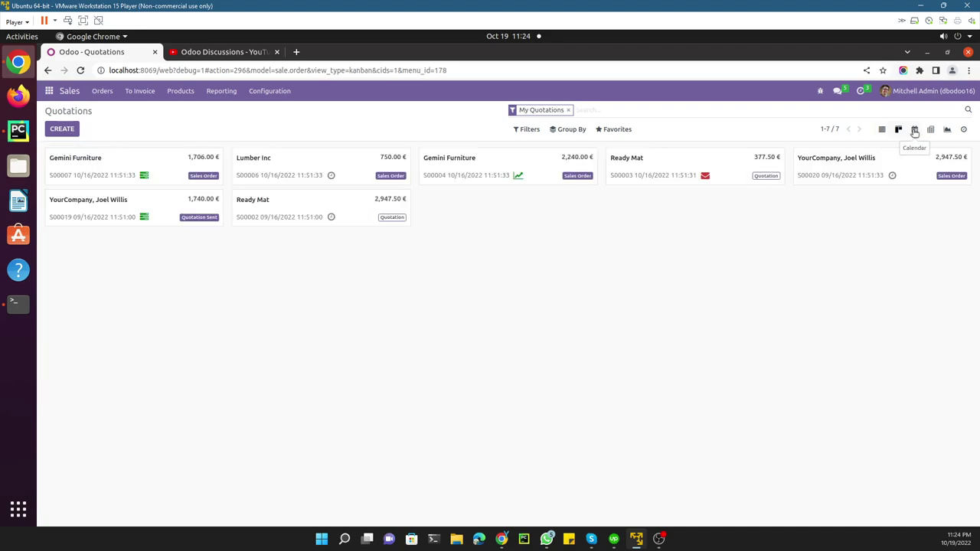
pyautogui.click(914, 131)
pyautogui.click(930, 129)
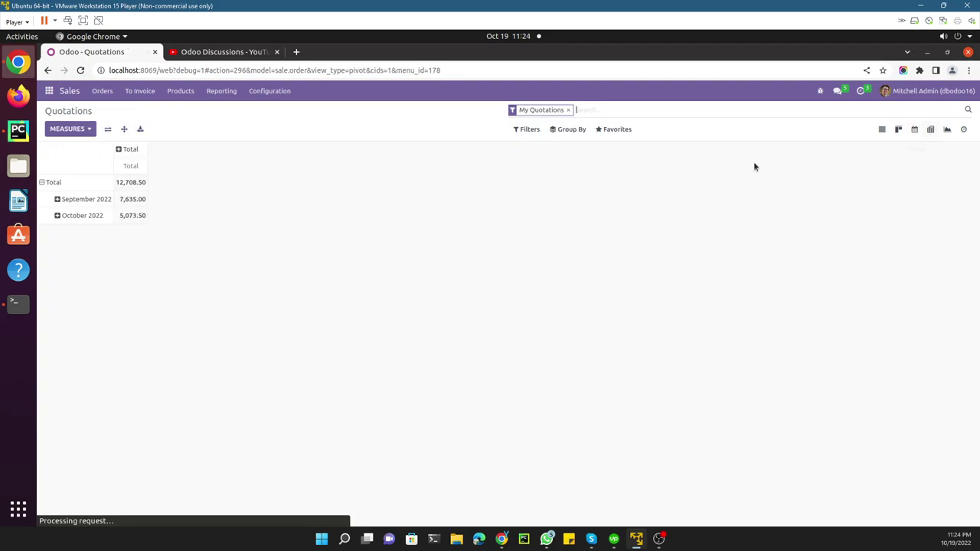
pyautogui.click(91, 92)
pyautogui.click(101, 123)
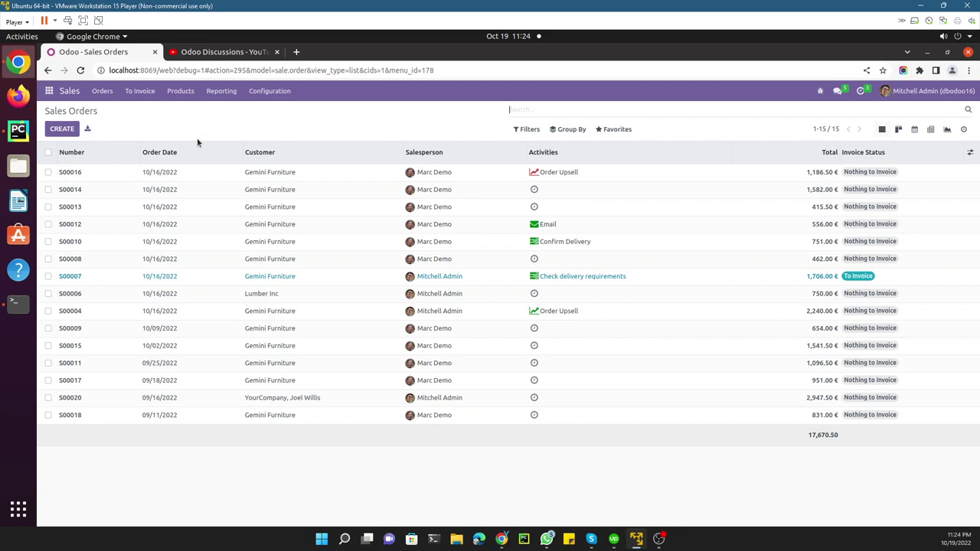
# Step: Visit the Sales Teams page and then the Customers page from the Orders menu
pyautogui.click(103, 97)
pyautogui.click(111, 137)
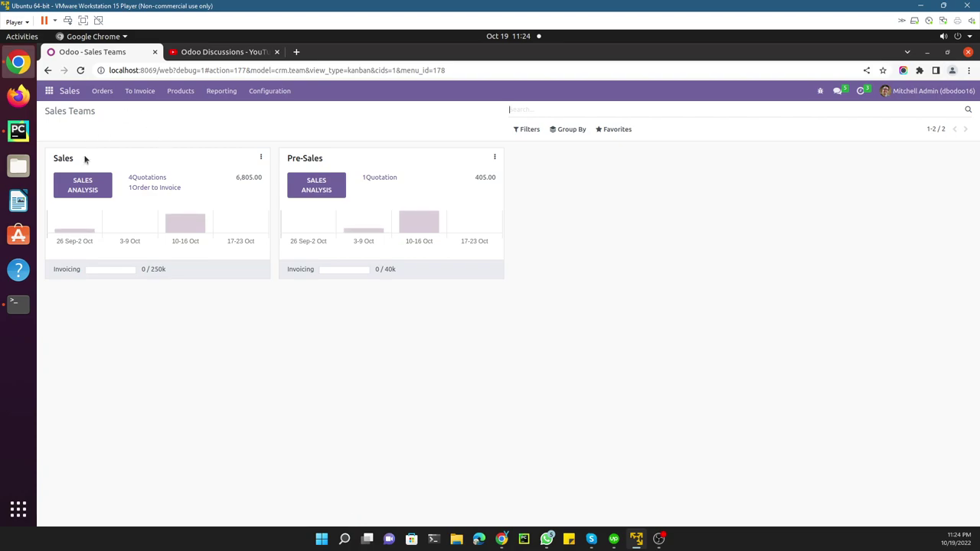
pyautogui.click(115, 98)
pyautogui.click(113, 149)
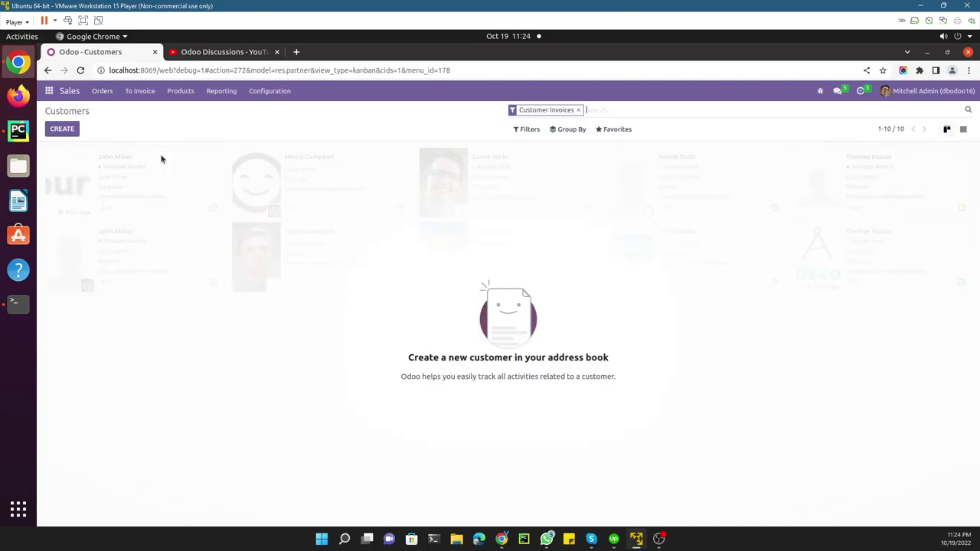
# Step: Return to Products > Products as cards and open the developer tools menu
pyautogui.click(104, 93)
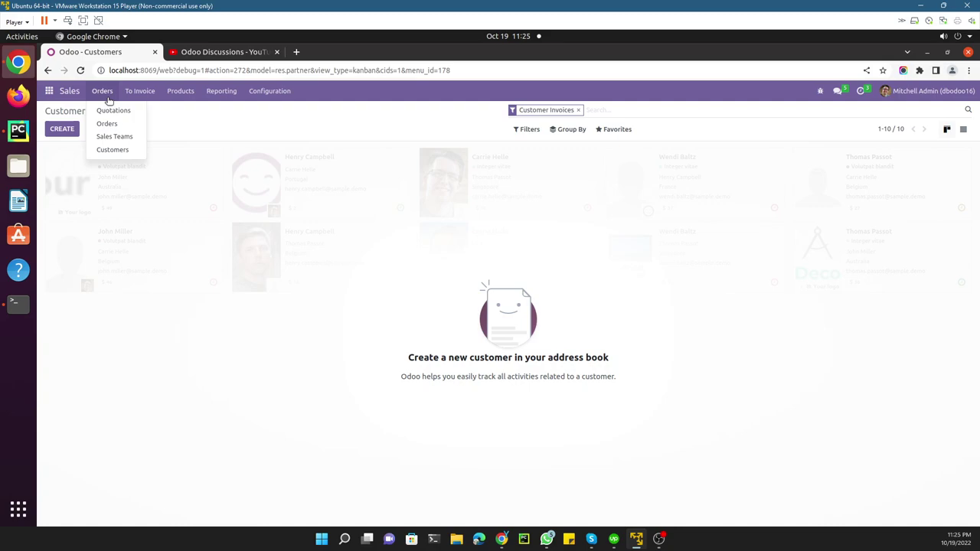
pyautogui.moveTo(181, 92)
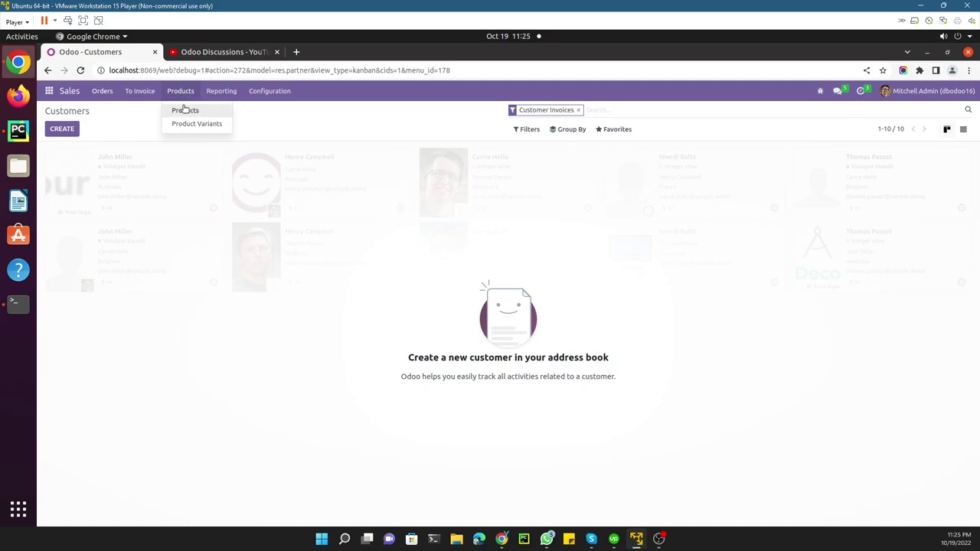
pyautogui.click(185, 110)
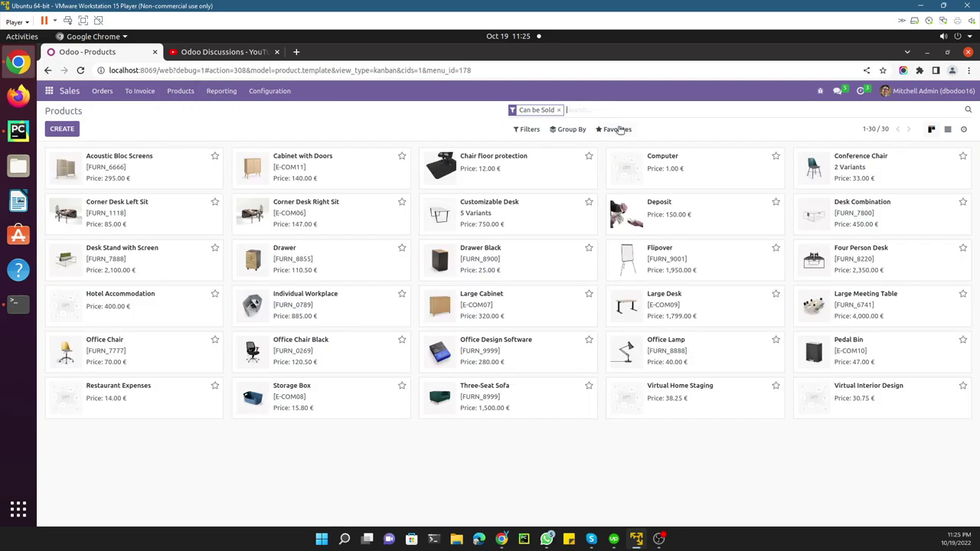
pyautogui.click(822, 93)
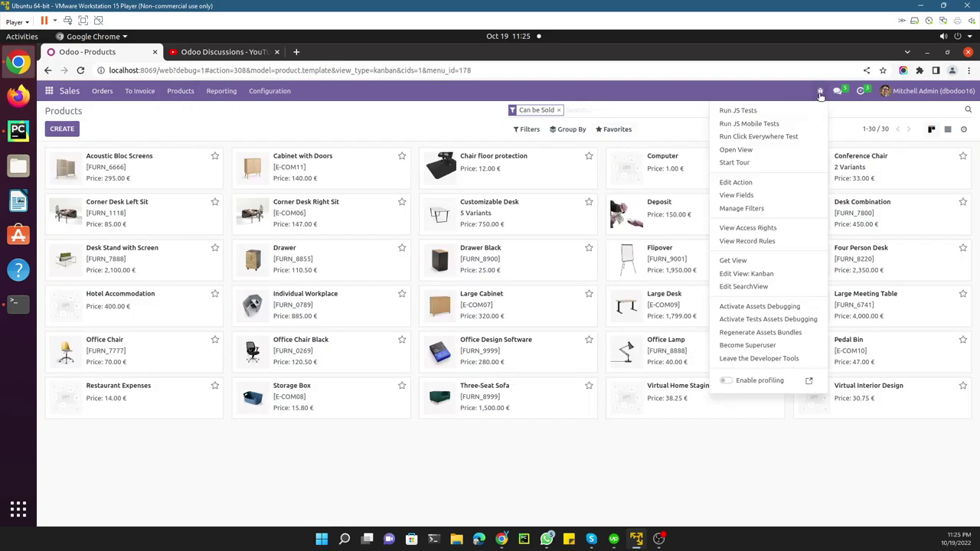
# Step: Edit the Products window action and review its model, View Mode, View Ref and search view
pyautogui.click(737, 183)
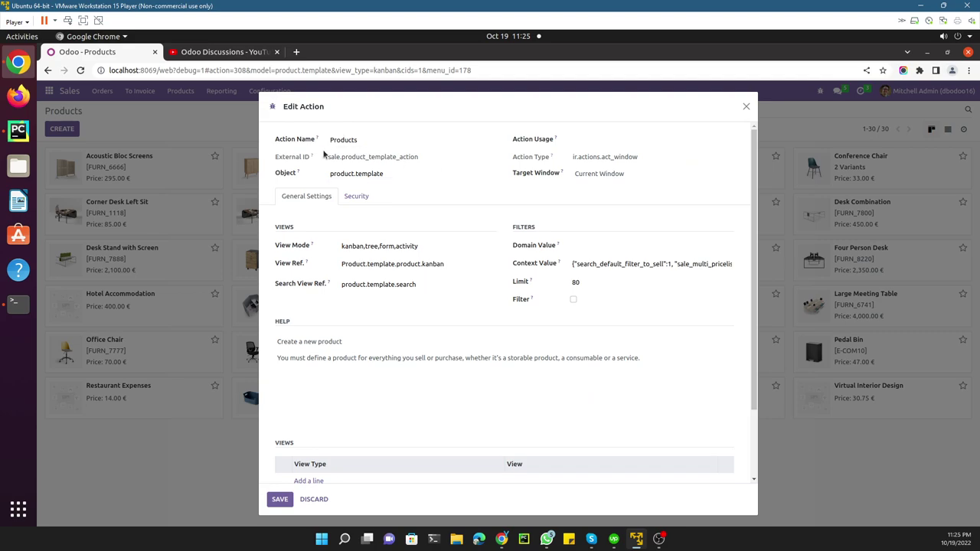
pyautogui.moveTo(387, 173); pyautogui.dragTo(330, 173)
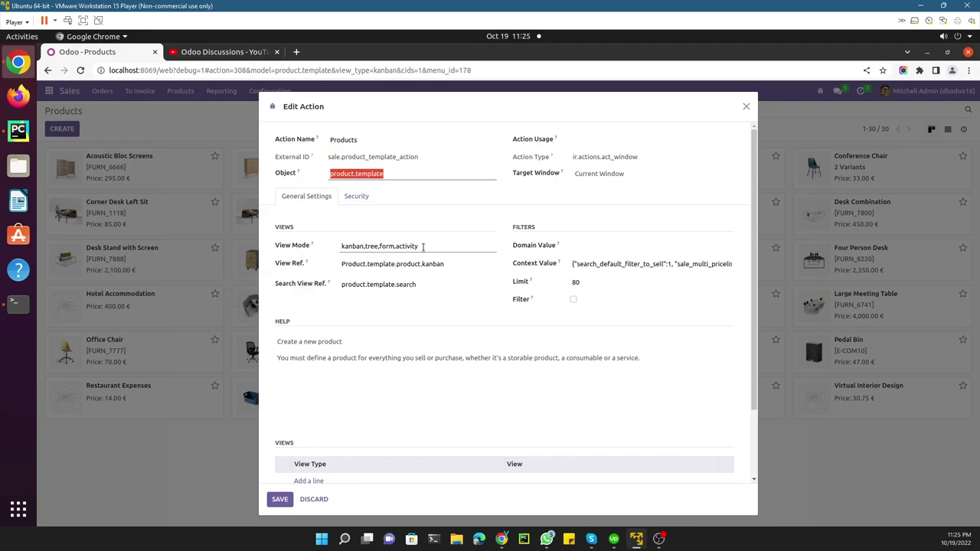
pyautogui.moveTo(420, 246); pyautogui.dragTo(341, 246)
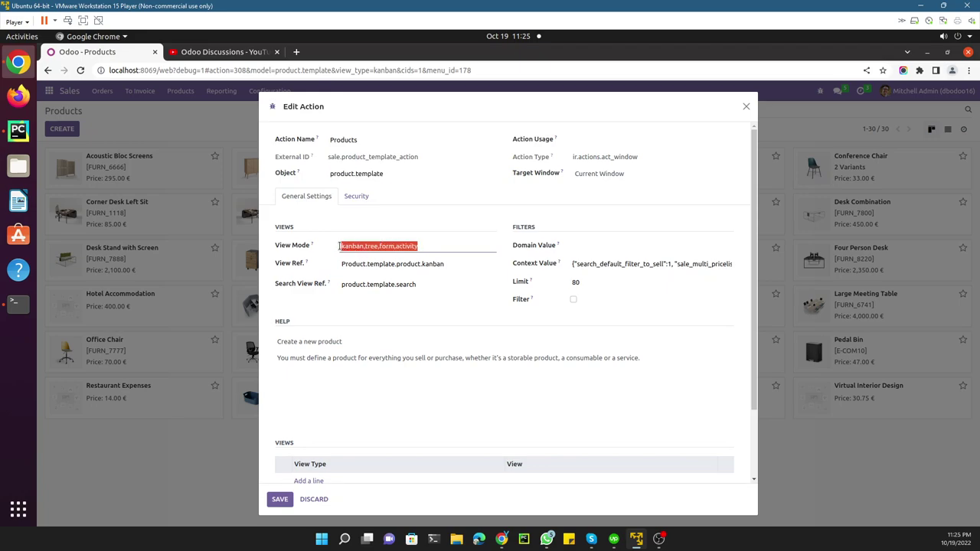
pyautogui.click(374, 264)
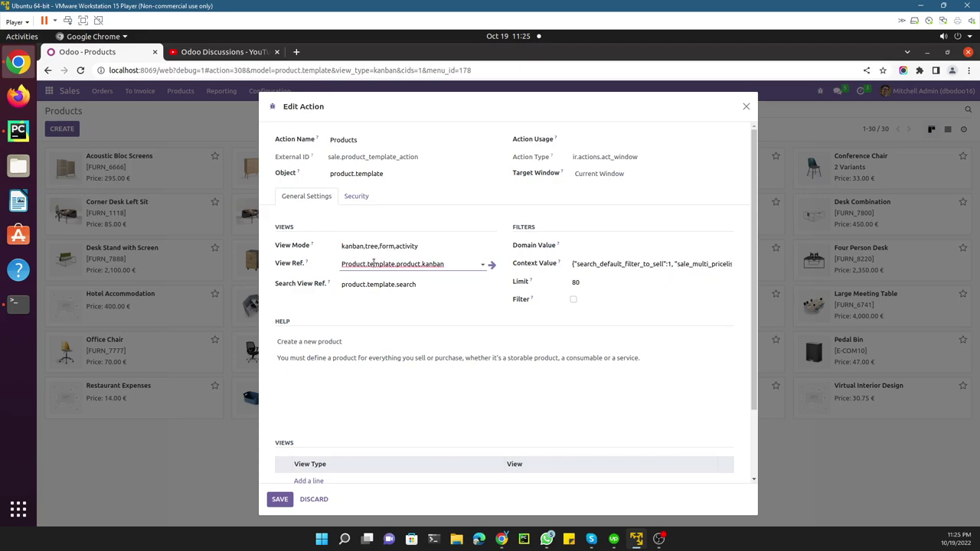
pyautogui.moveTo(451, 263); pyautogui.dragTo(336, 268)
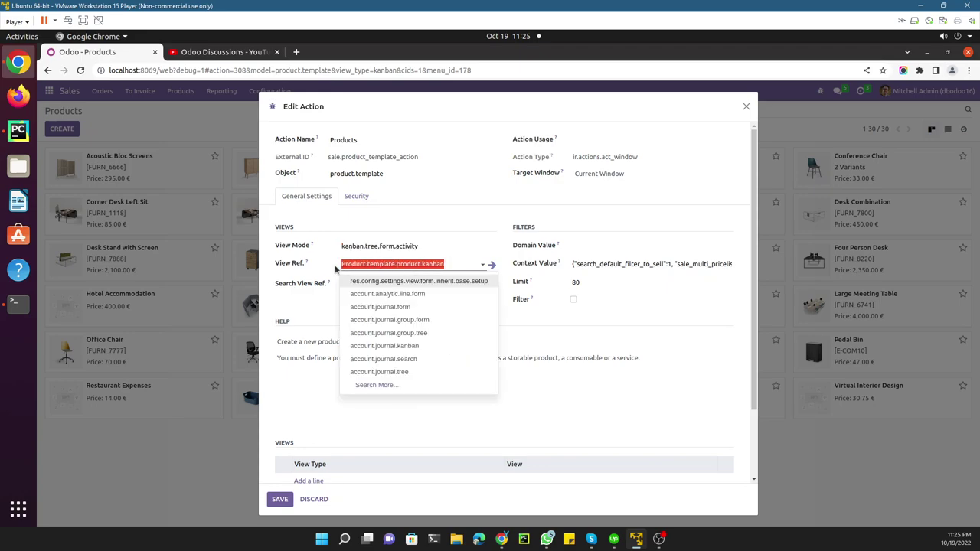
pyautogui.click(444, 265)
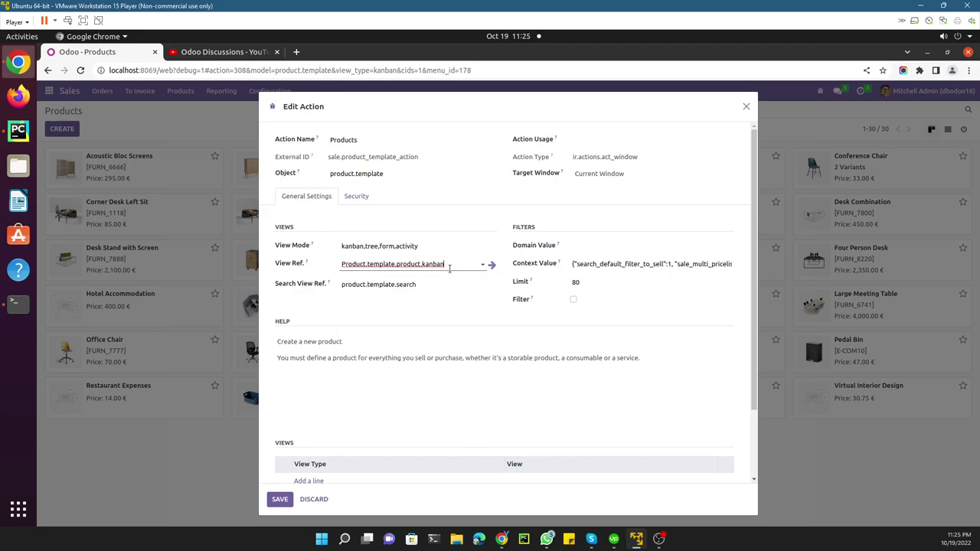
pyautogui.moveTo(425, 284); pyautogui.dragTo(299, 285)
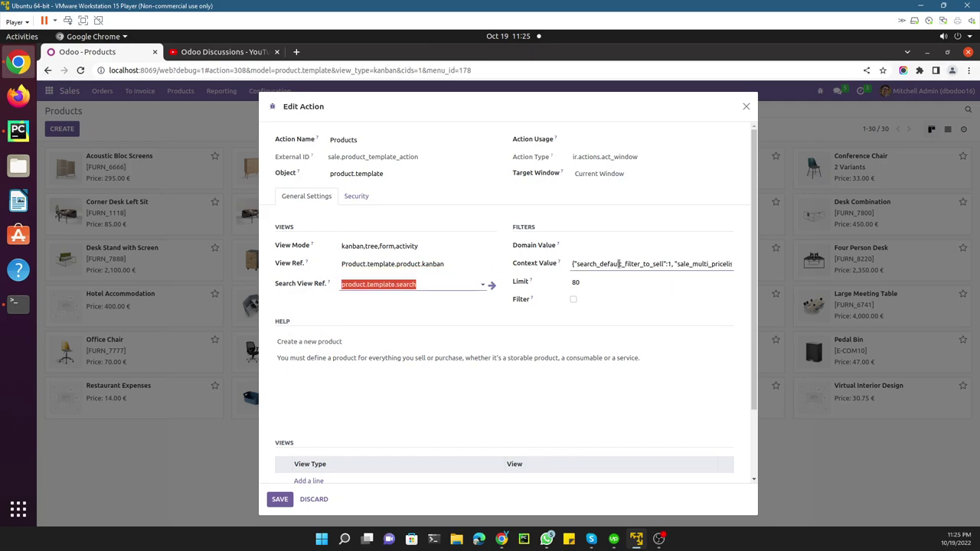
# Step: Select the Limit field's value of 80 to replace it with 20
pyautogui.scroll(-1, 490, 295)
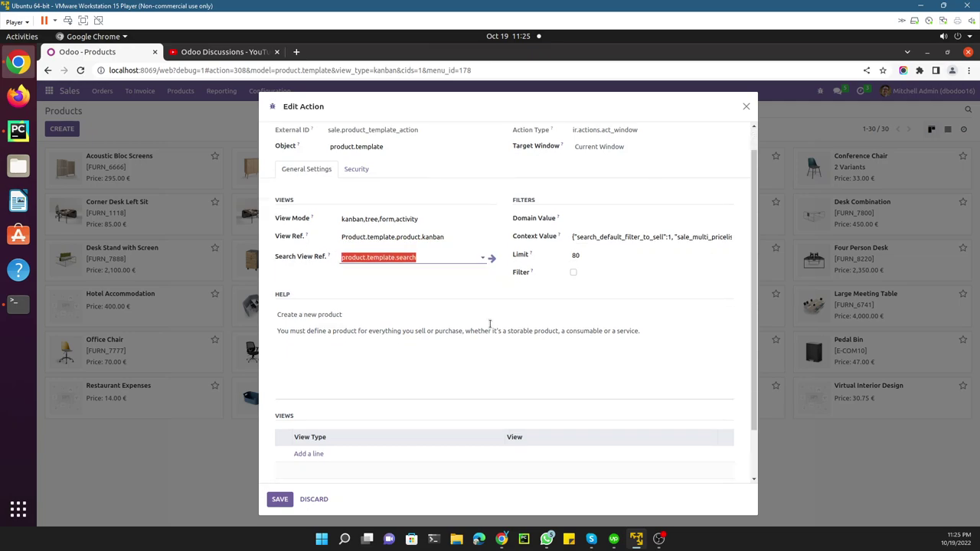
pyautogui.click(575, 257)
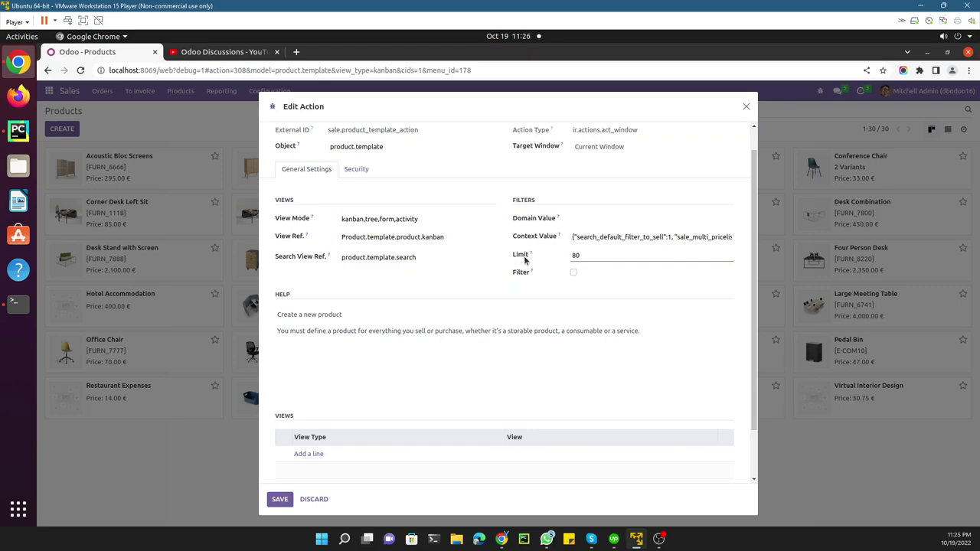
pyautogui.doubleClick(576, 255)
pyautogui.click(576, 258)
# Step: Save the 20-record limit and reload so Products shows 1-20 of 30
pyautogui.click(279, 499)
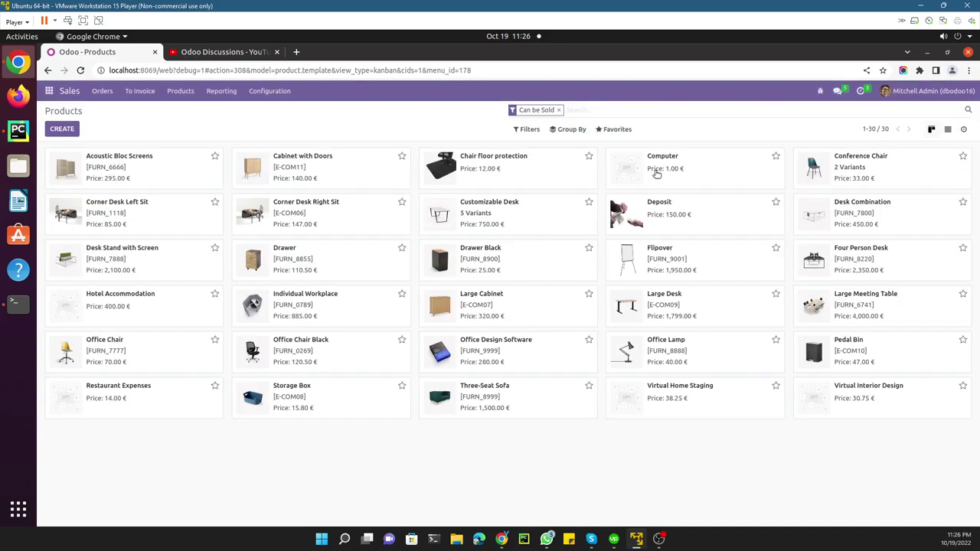
pyautogui.click(81, 69)
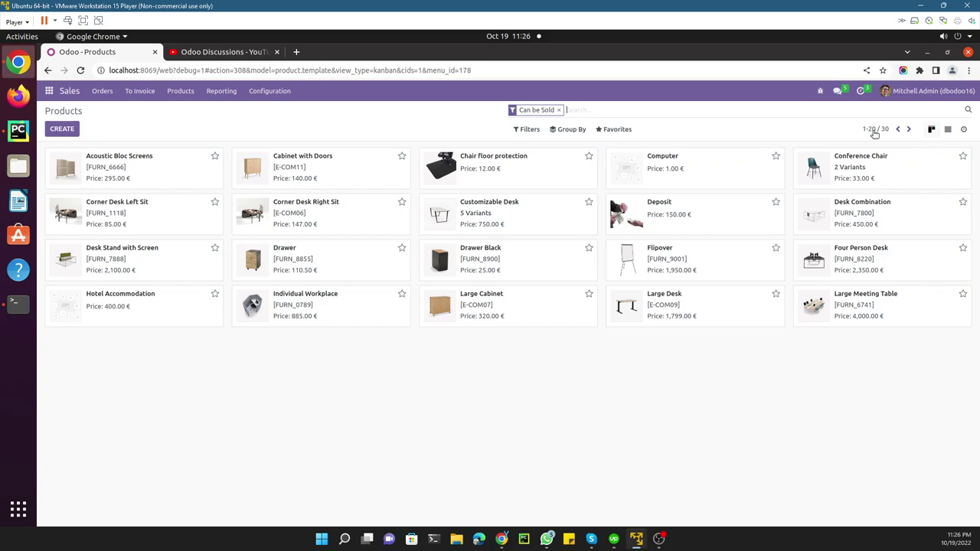
pyautogui.click(820, 90)
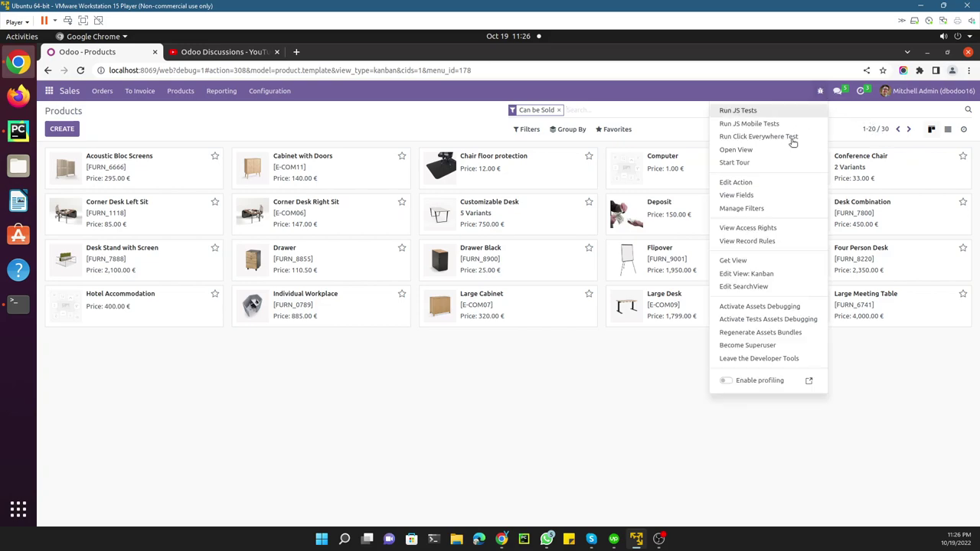
# Step: Change the Products action Limit from 20 back to 80 and save
pyautogui.click(737, 183)
pyautogui.click(576, 282)
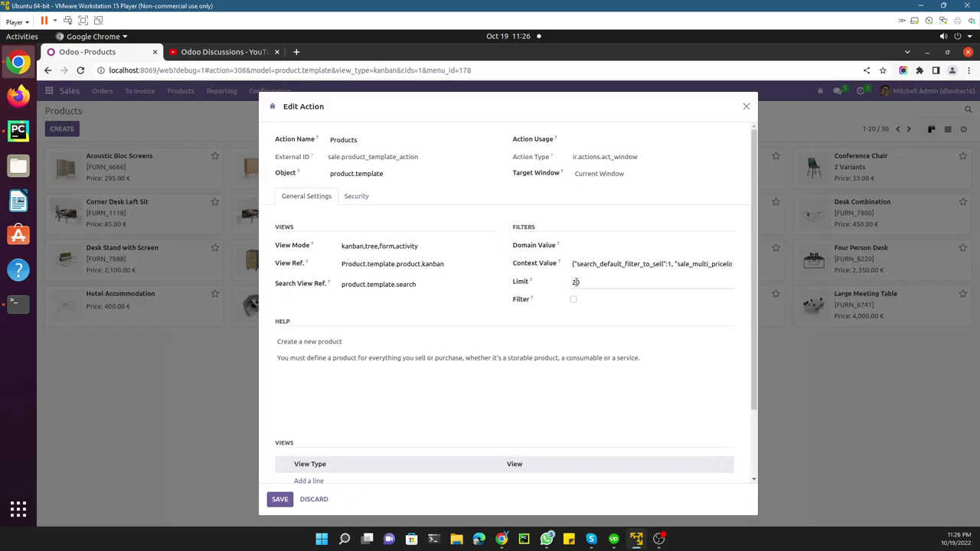
pyautogui.press('BackSpace')
pyautogui.write('8')
pyautogui.click(279, 500)
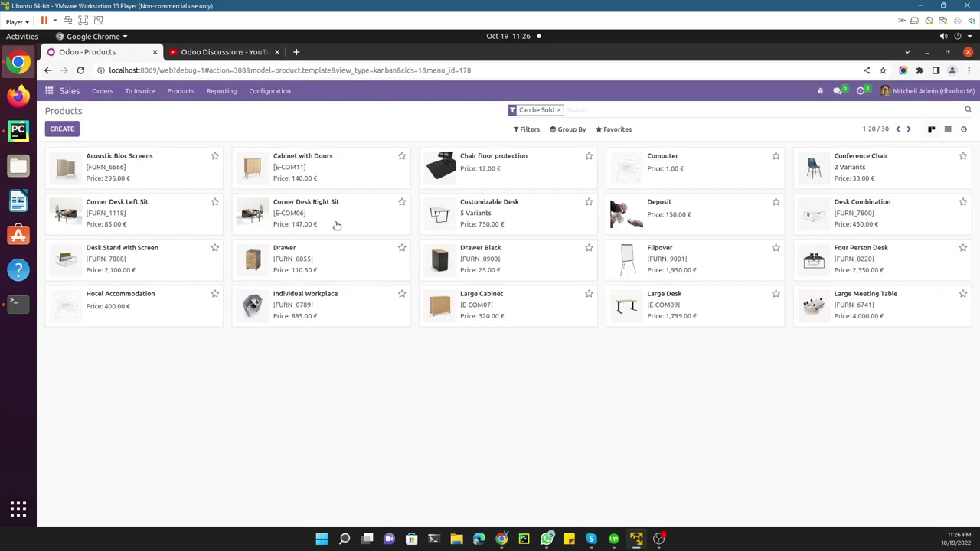
# Step: Reopen Sales > Products so all 30 product cards show, then open debug tools
pyautogui.click(102, 91)
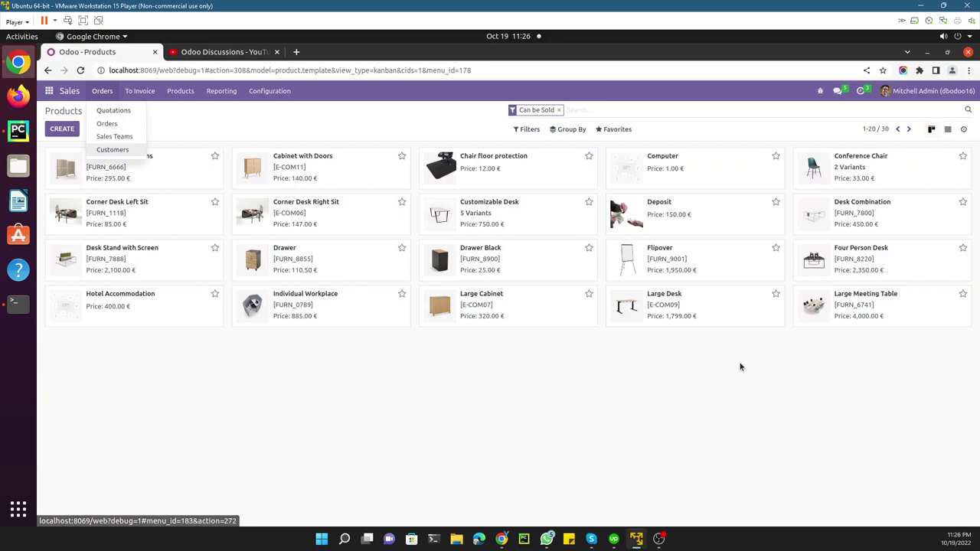
pyautogui.click(689, 135)
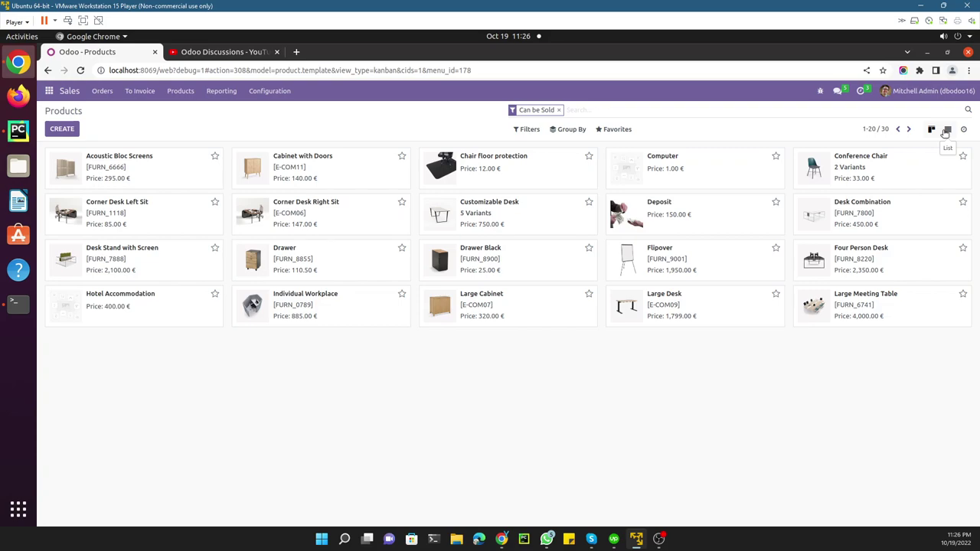
pyautogui.click(181, 91)
pyautogui.click(189, 115)
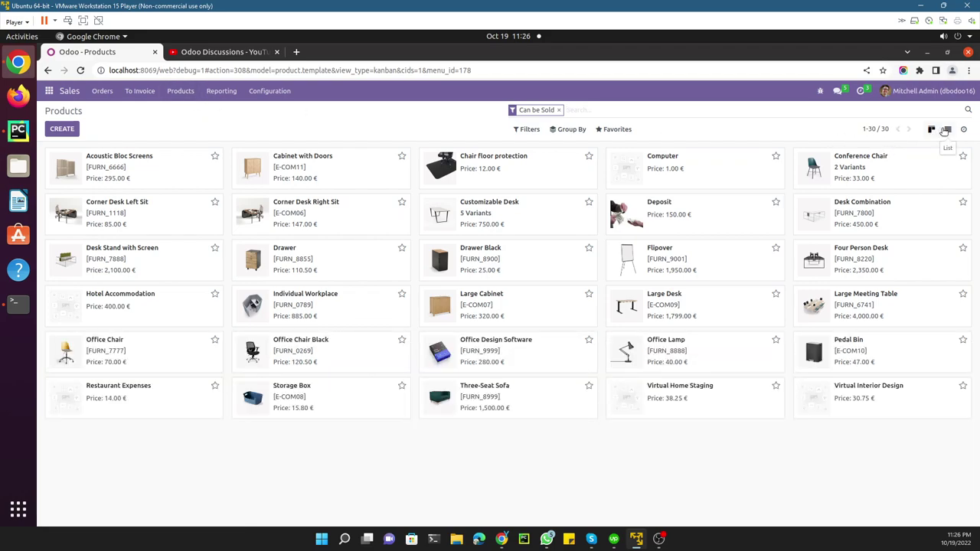
pyautogui.click(824, 94)
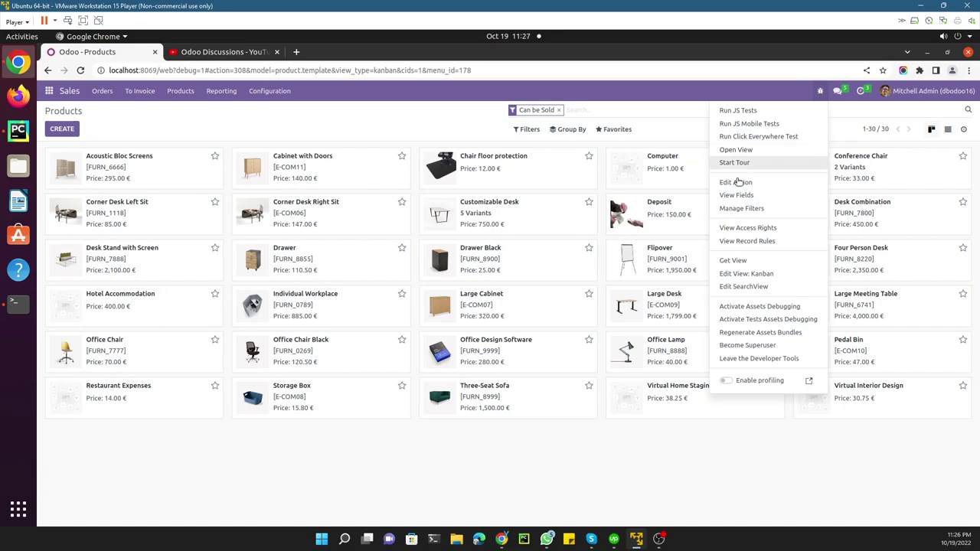
# Step: In Edit Action, move tree to the front of the View Mode list
pyautogui.click(736, 183)
pyautogui.click(406, 246)
pyautogui.moveTo(343, 246); pyautogui.dragTo(380, 246)
pyautogui.click(363, 246)
pyautogui.hotkey('ctrl', 'x')
pyautogui.click(343, 246)
pyautogui.hotkey('ctrl', 'v')
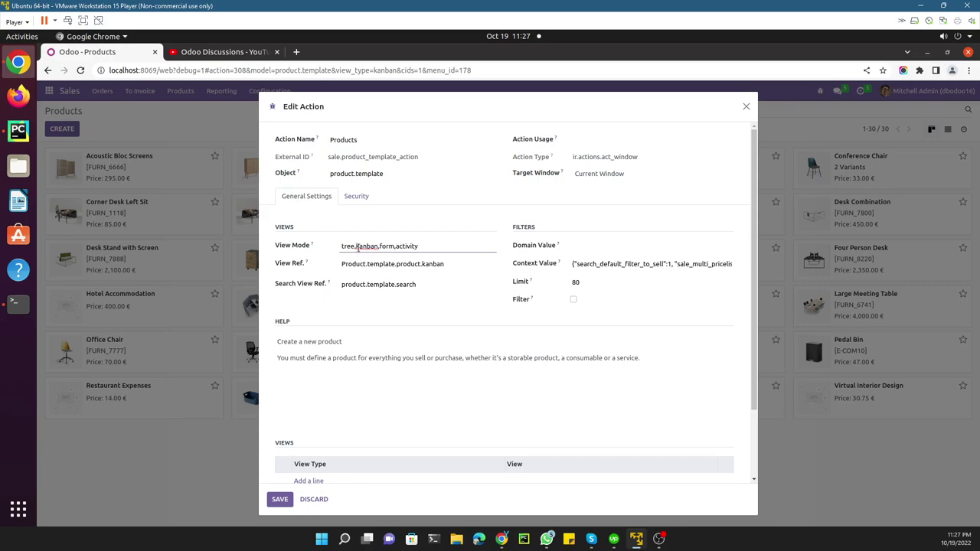
# Step: Set View Ref to product.template.product.tree and open that view's record
pyautogui.click(458, 264)
pyautogui.press('BackSpace')
pyautogui.press('BackSpace')
pyautogui.press('BackSpace')
pyautogui.press('BackSpace')
pyautogui.press('BackSpace')
pyautogui.press('BackSpace')
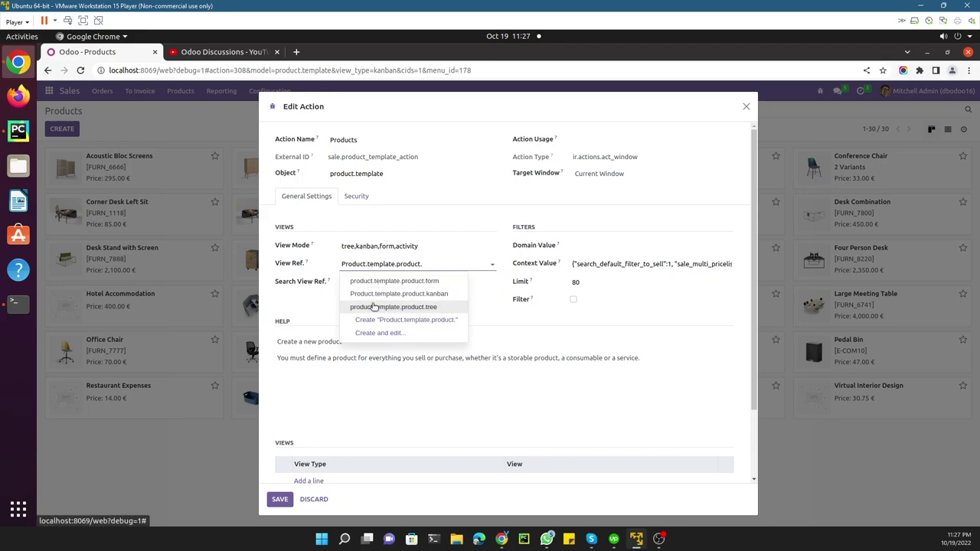
pyautogui.click(428, 310)
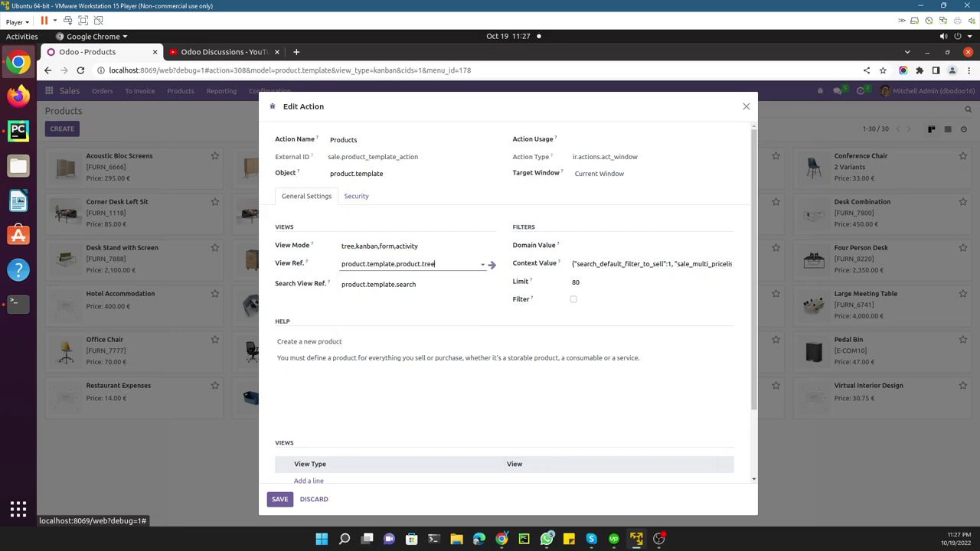
pyautogui.click(491, 265)
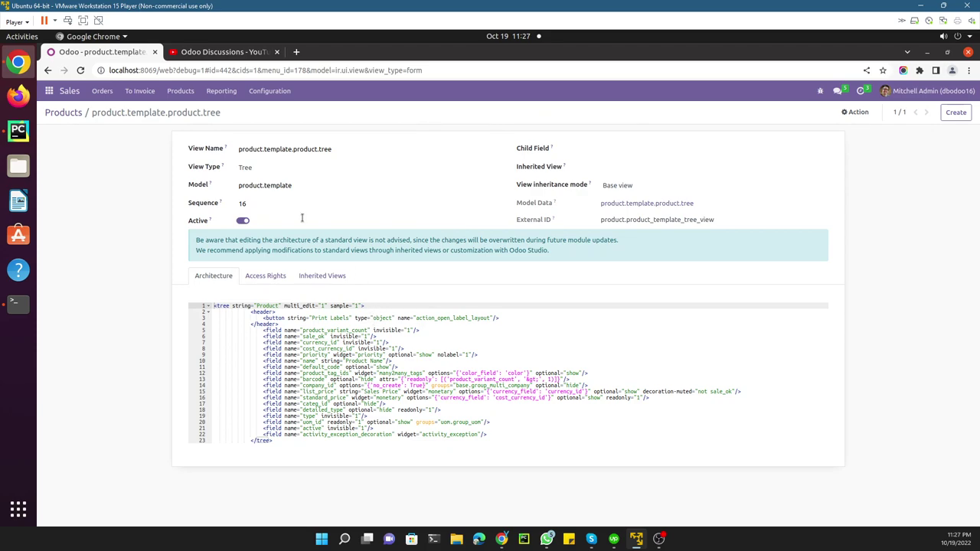
# Step: Return to the Products kanban via breadcrumb and reopen Edit Action
pyautogui.click(73, 112)
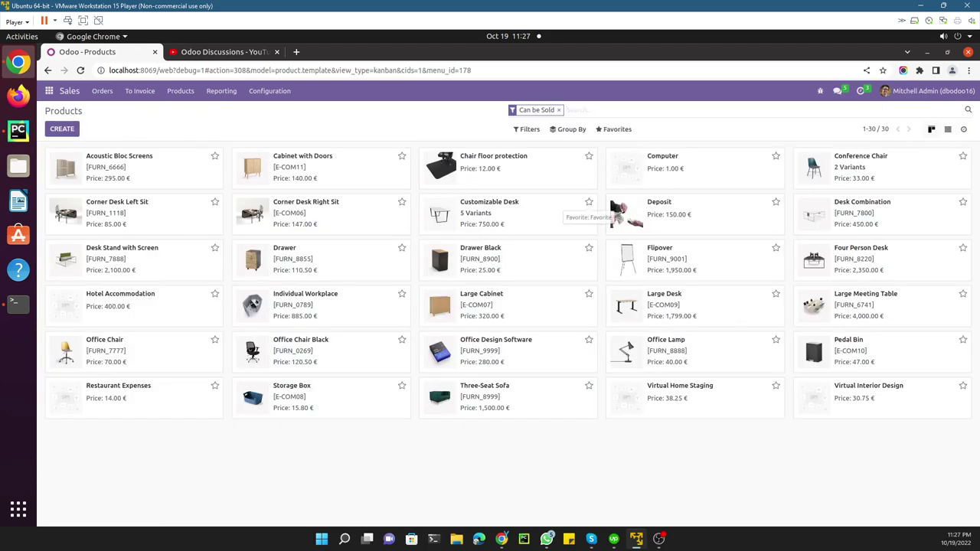
pyautogui.click(820, 91)
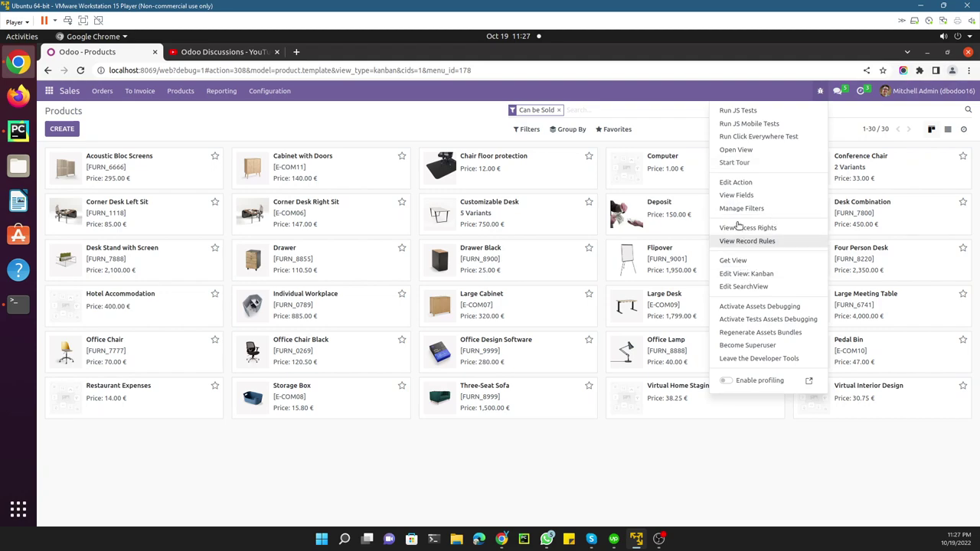
pyautogui.click(736, 183)
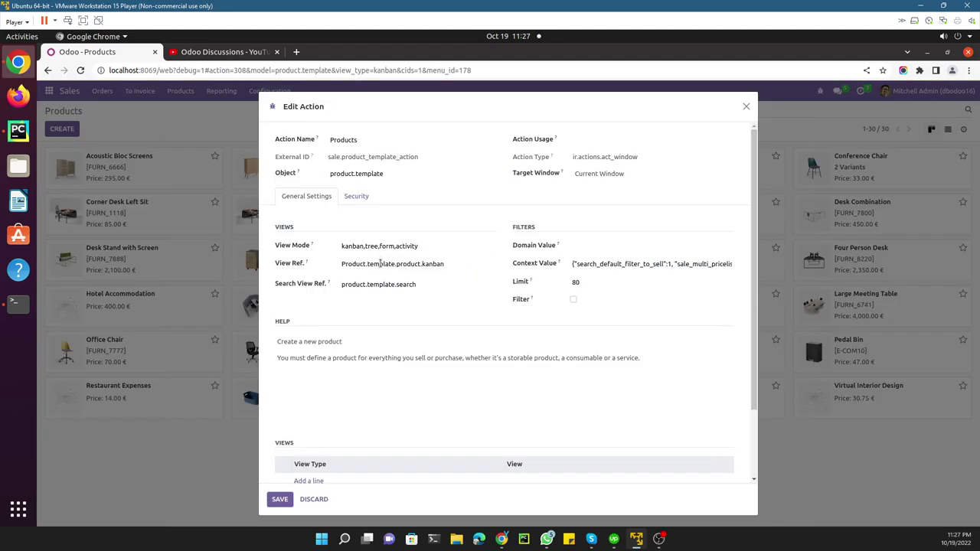
# Step: Move 'tree,' to the start of View Mode so it reads tree,kanban,form,activity
pyautogui.moveTo(366, 245); pyautogui.dragTo(383, 246)
pyautogui.click(359, 281)
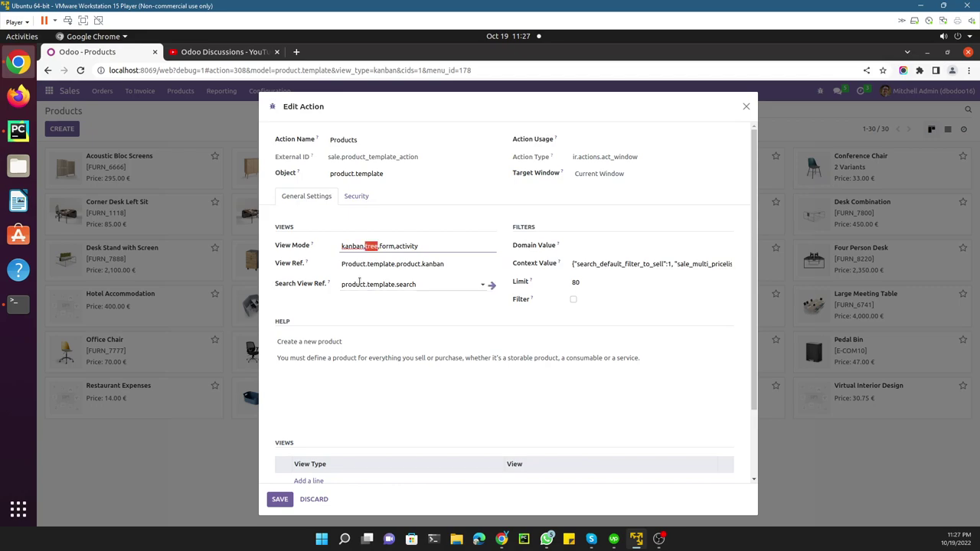
pyautogui.press('BackSpace')
pyautogui.hotkey('ctrl', 'z')
# Step: Set View Ref to product.template.product.tree and save the action
pyautogui.click(455, 266)
pyautogui.press('BackSpace')
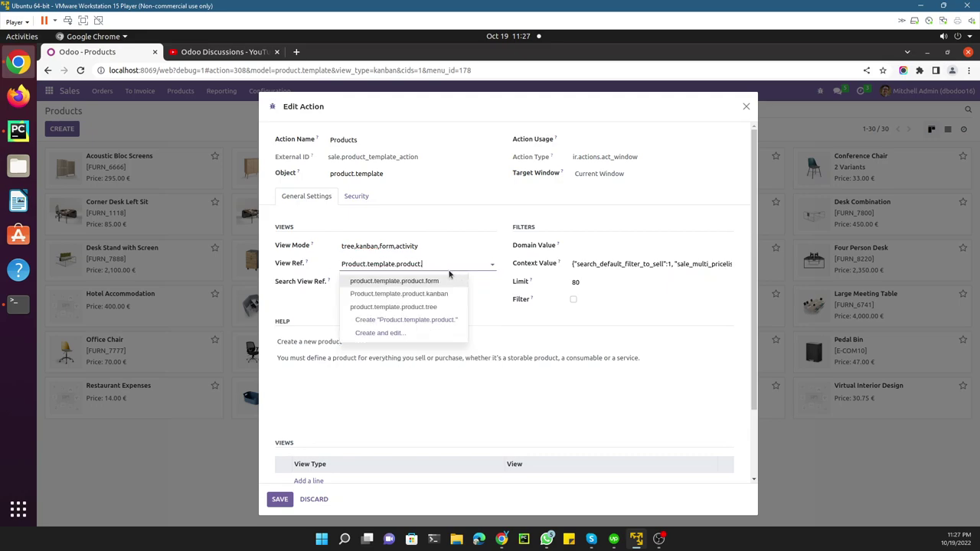
pyautogui.click(429, 296)
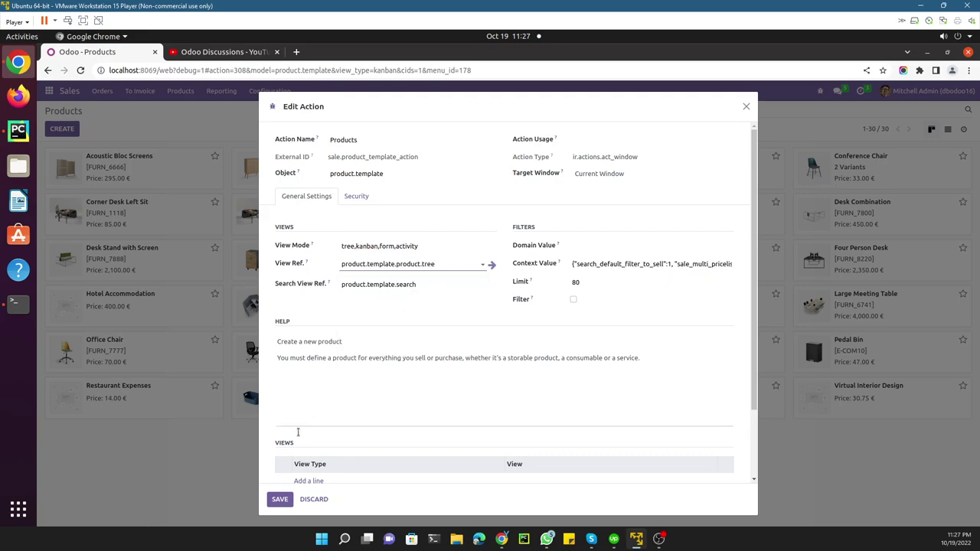
pyautogui.click(279, 500)
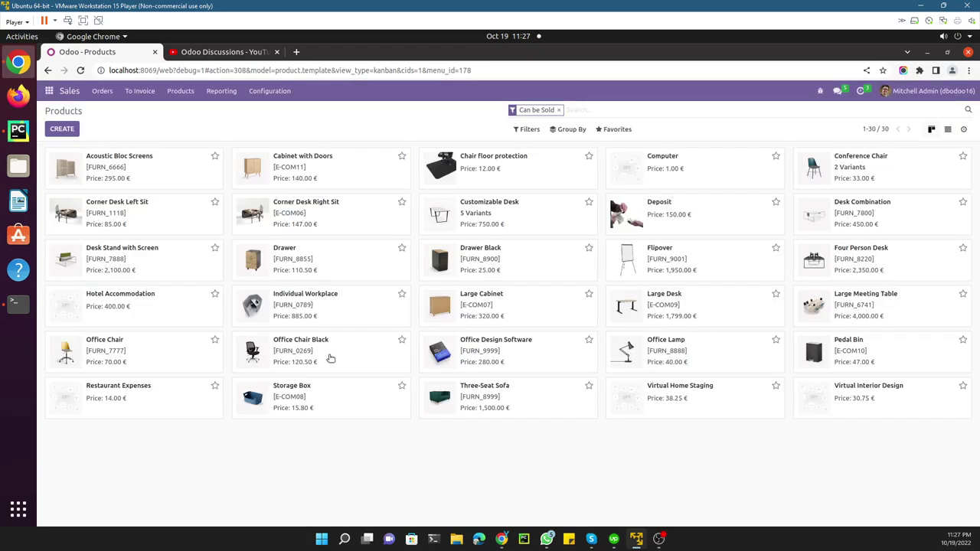
# Step: Reload Products > Products to confirm it opens as a list of 30 products
pyautogui.click(171, 92)
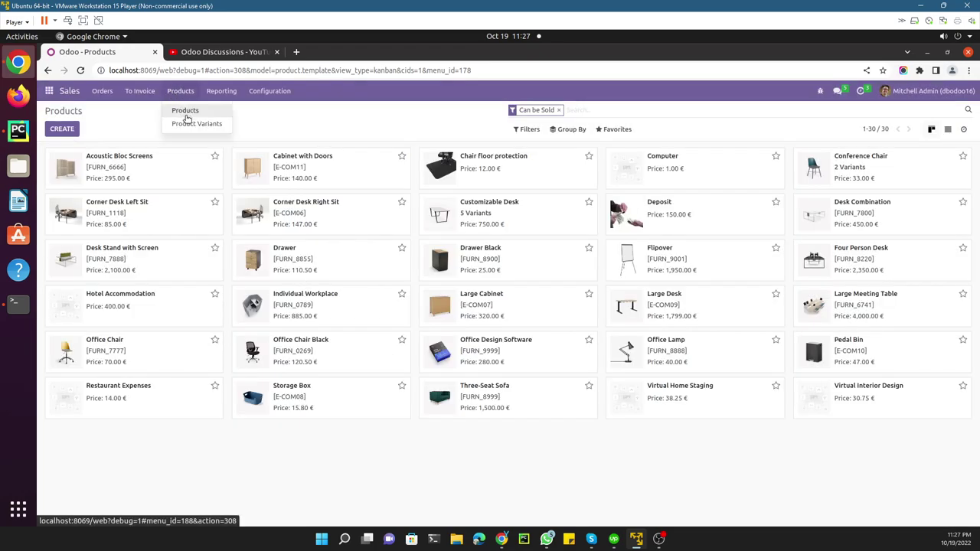
pyautogui.click(186, 117)
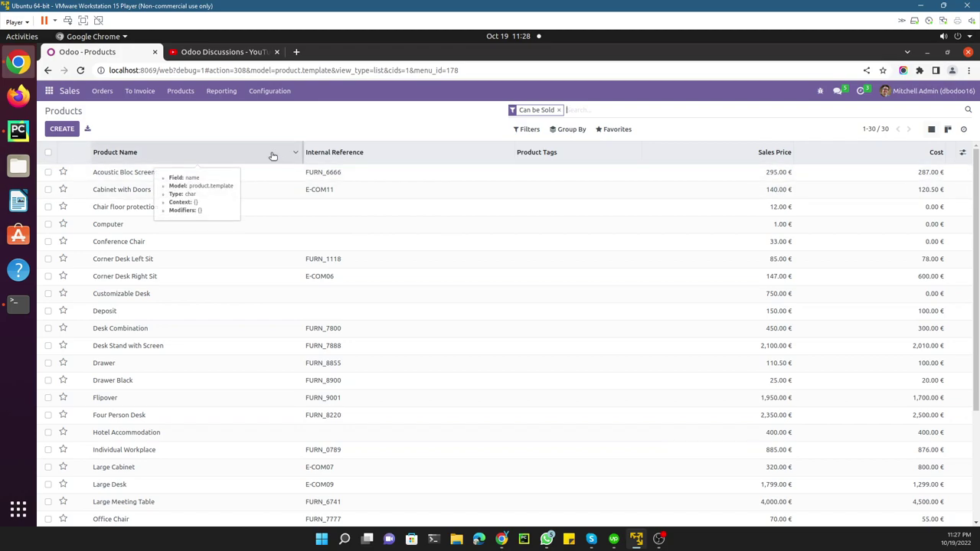
pyautogui.click(181, 98)
pyautogui.click(185, 111)
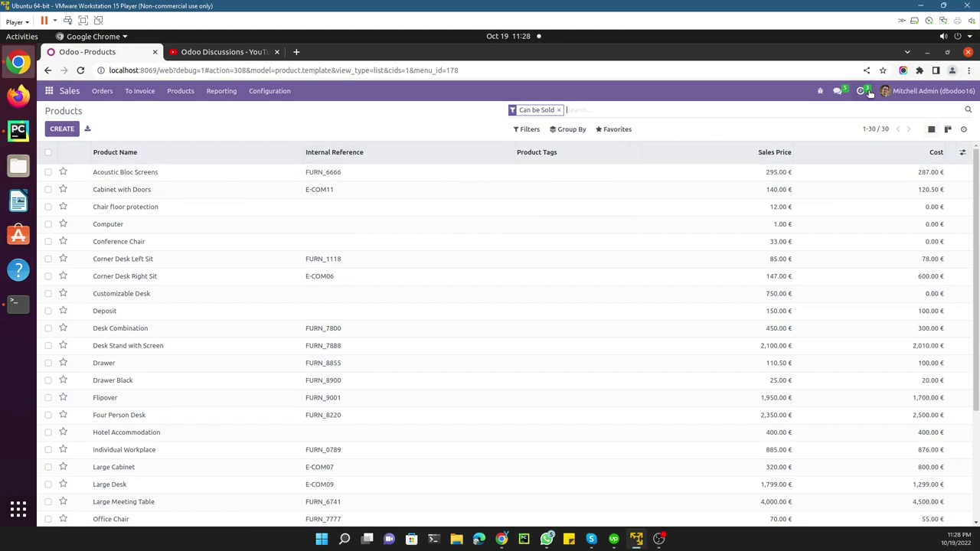